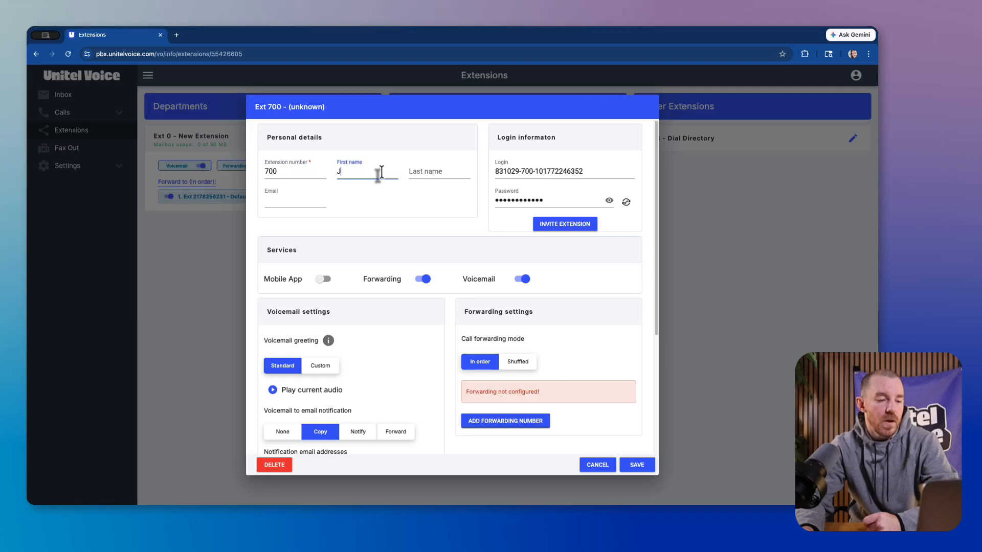
Step: Fill in the employee's first name, last name and email in extension 700's personal details
key("Tab")
type("Smith")
key("Tab")
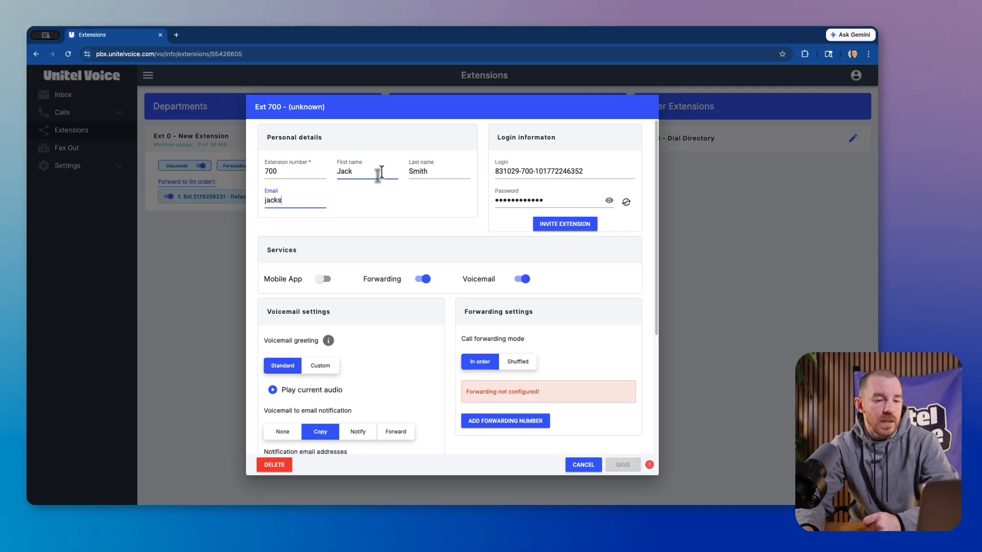
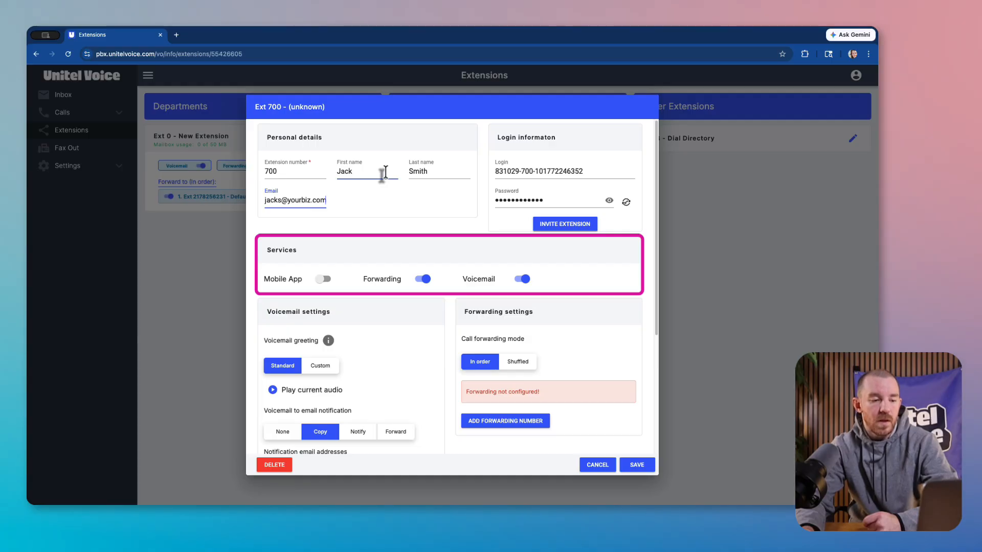
Step: Add a forwarding number to extension 700, labelled as the employee's cell, with a custom destination holding their phone number
left_click_drag(655, 267, 653, 353)
left_click(535, 295)
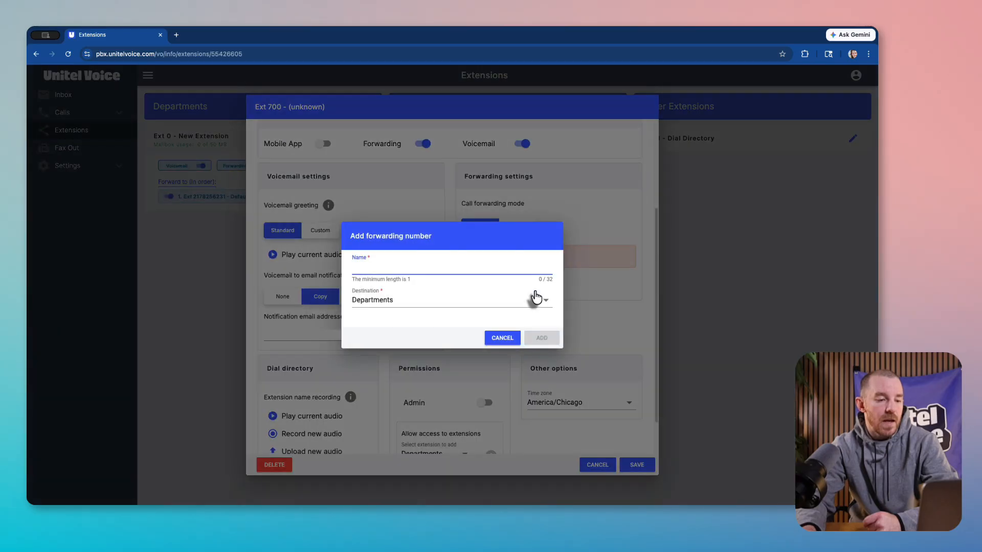
type("Jack's Cell")
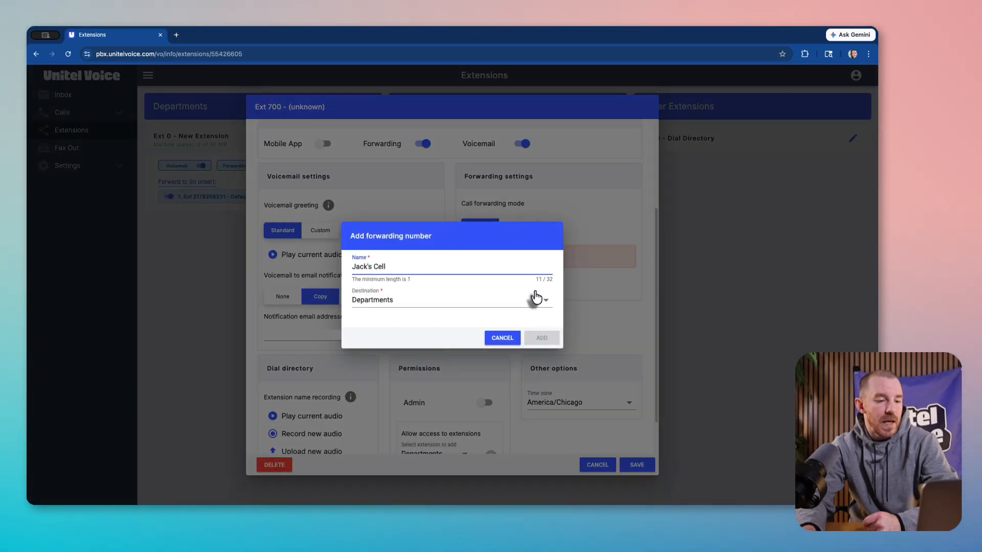
left_click(535, 296)
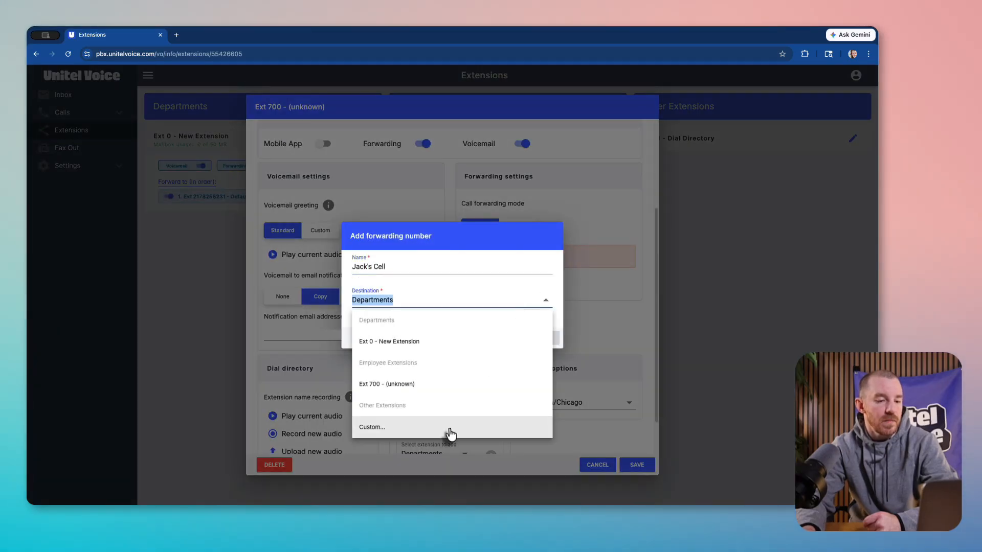
left_click(445, 430)
type("5559450032")
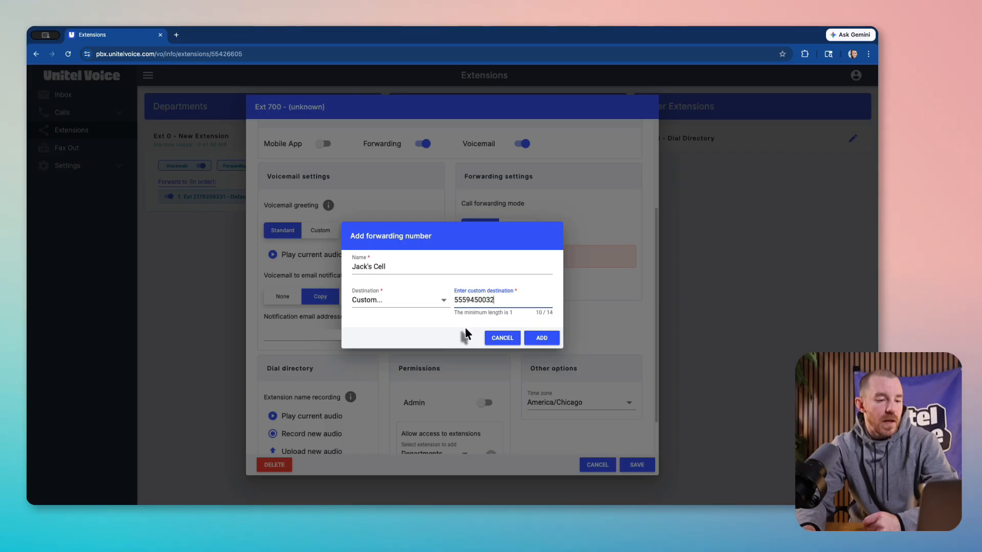
left_click(527, 342)
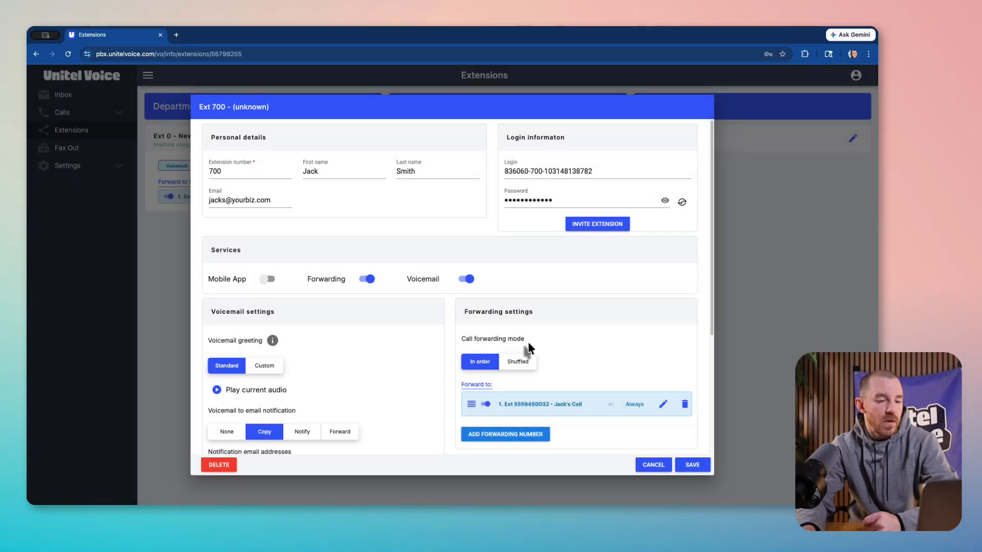
Step: Set the ring time of extension 700's cell forwarding entry to 15 seconds
left_click(664, 406)
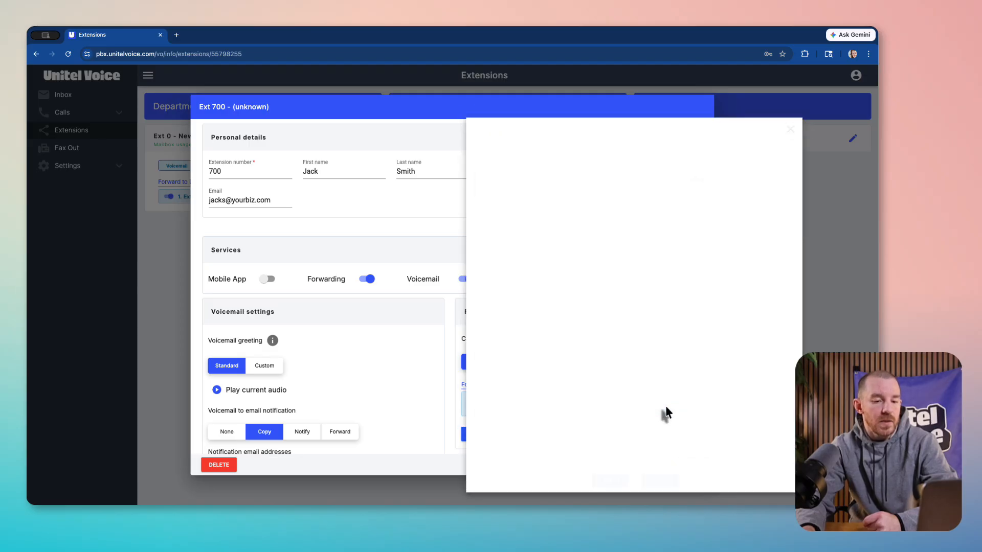
double_click(696, 282)
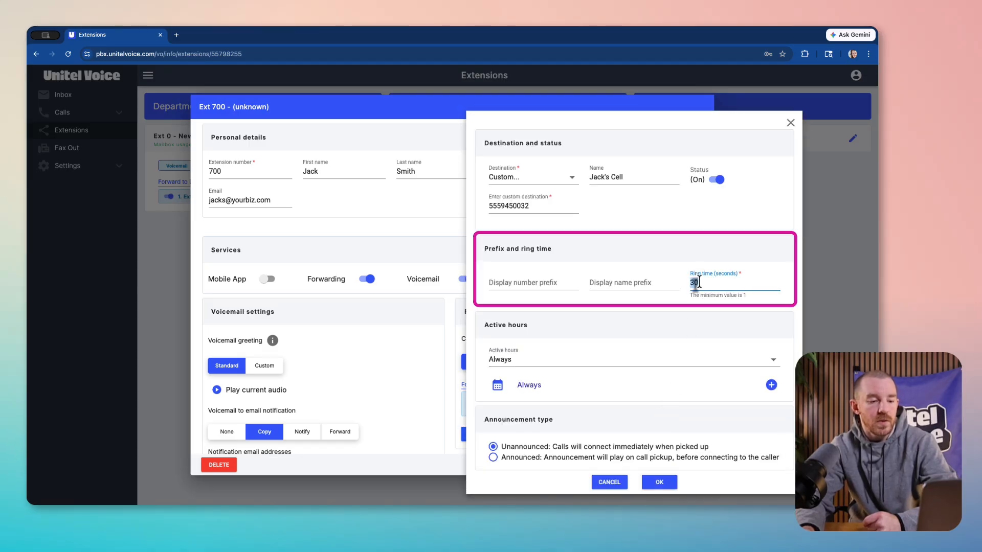
type("15")
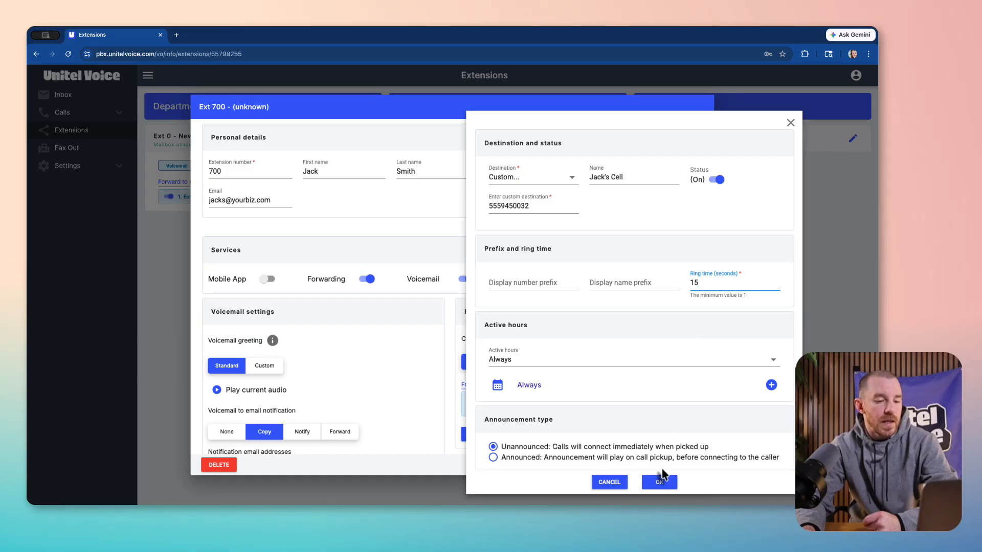
left_click(661, 483)
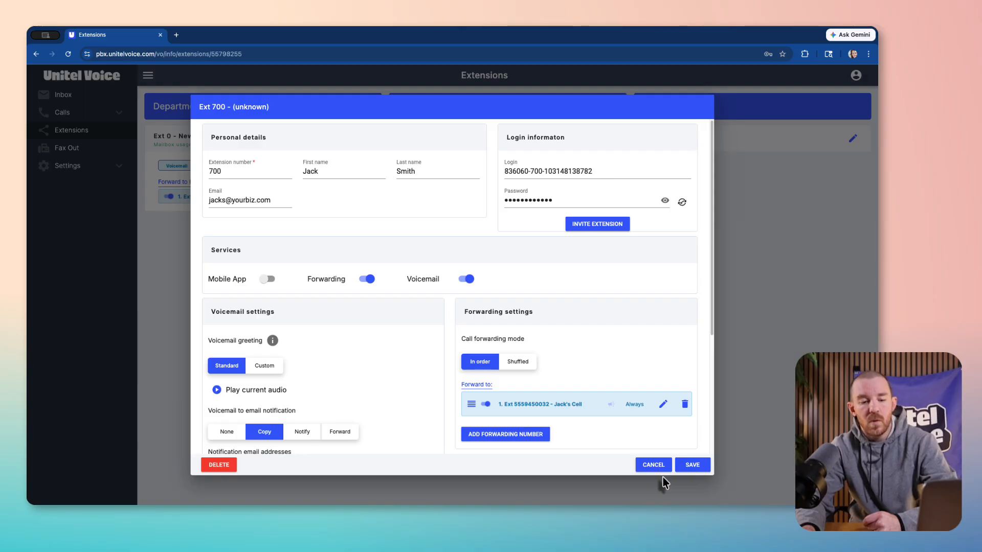
Step: Enable the Admin and Billing permissions for extension 700 and save the extension
scroll(646, 424, "down", 3)
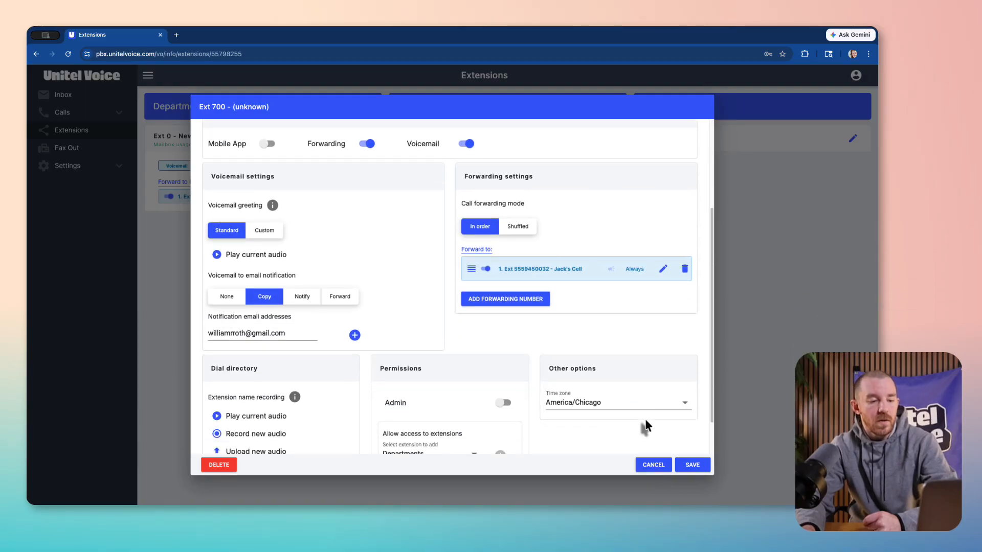
scroll(646, 427, "down", 1)
left_click(504, 363)
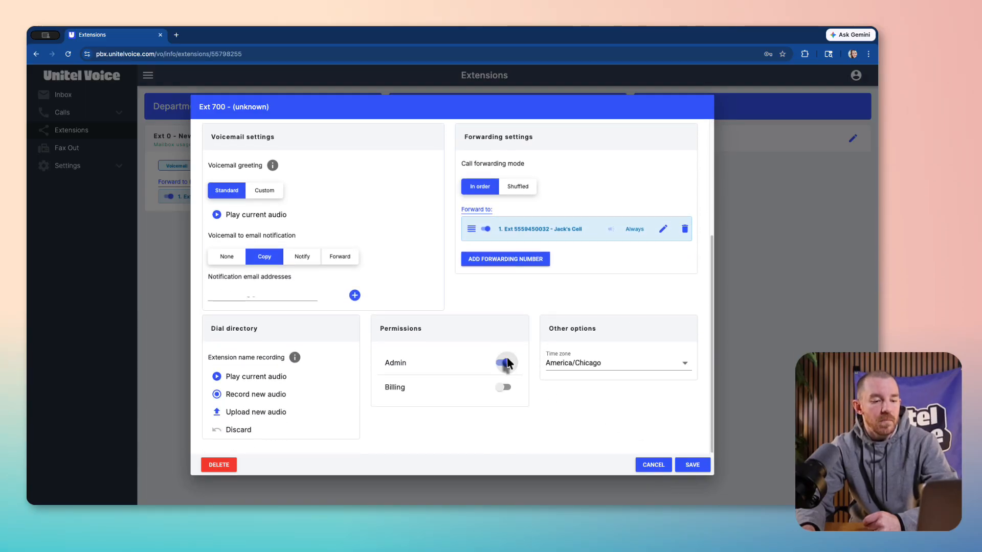
left_click(504, 387)
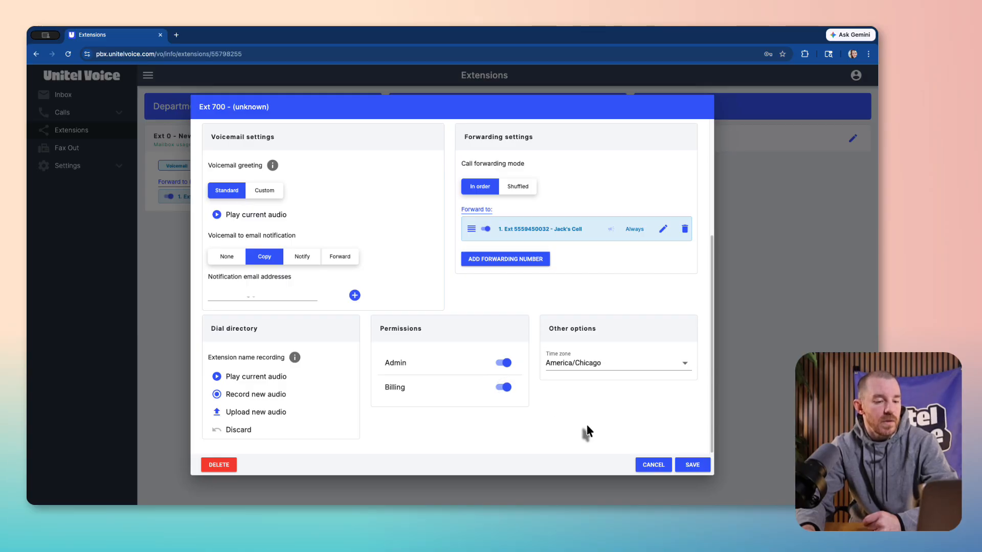
left_click(688, 466)
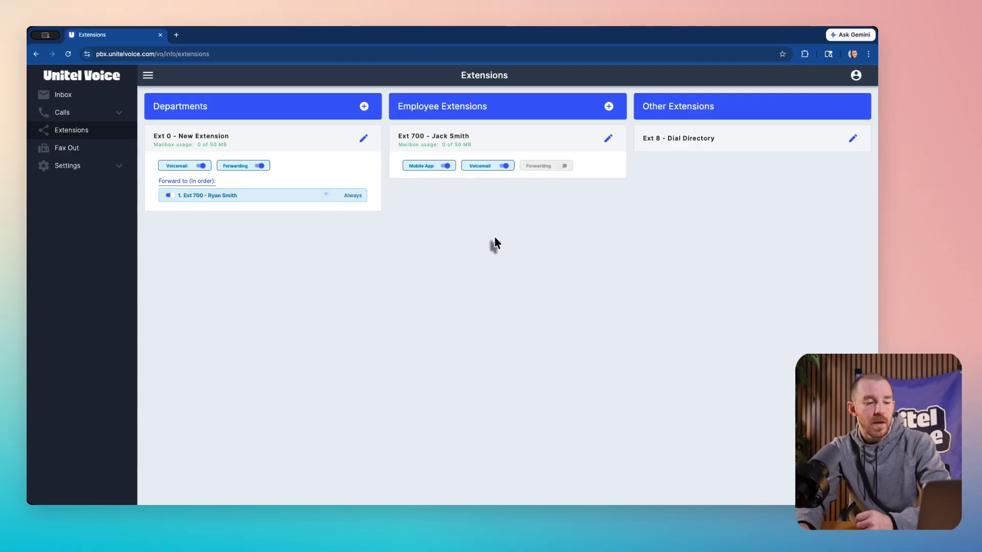
Step: Create a new department extension and name it Sales Team
left_click(364, 107)
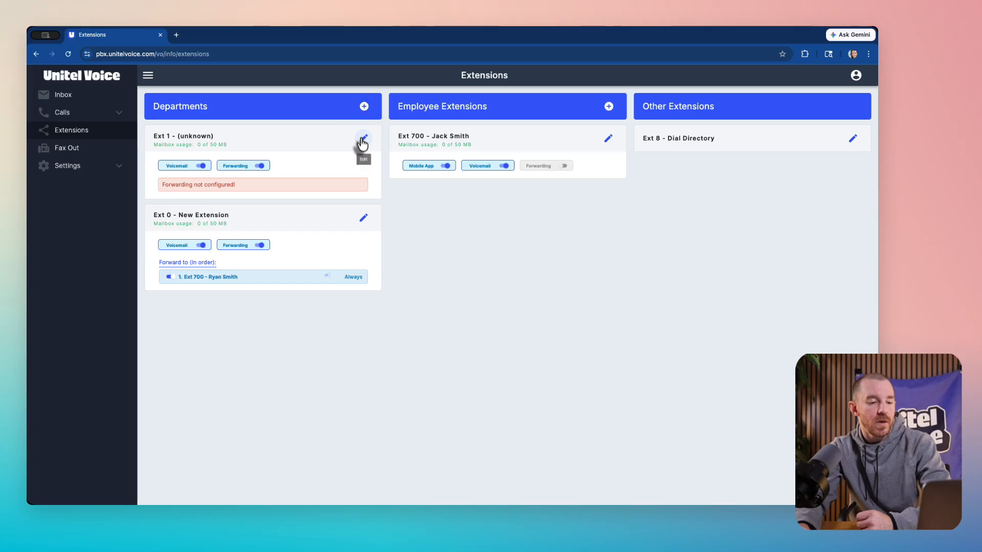
left_click(363, 139)
triple_click(405, 169)
type("S")
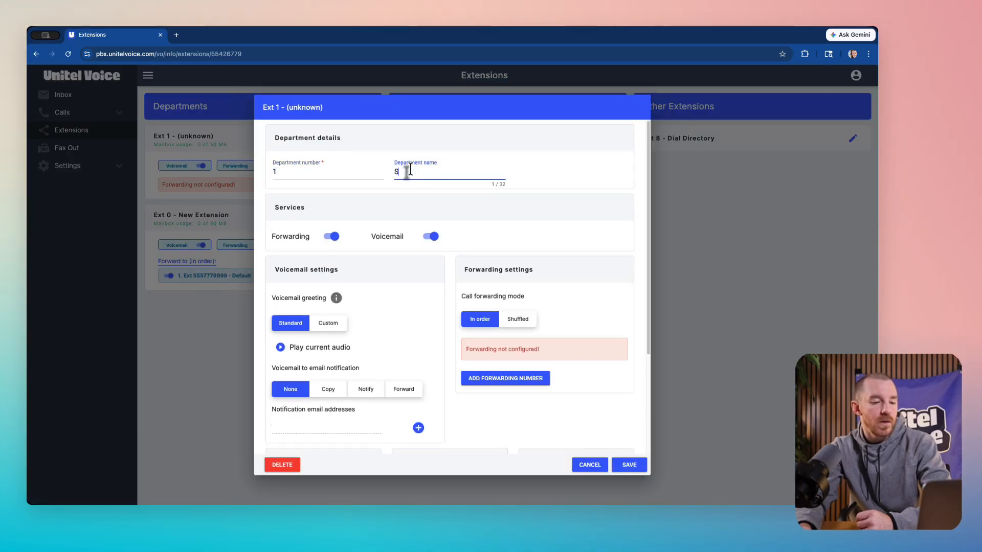
type("ales Team")
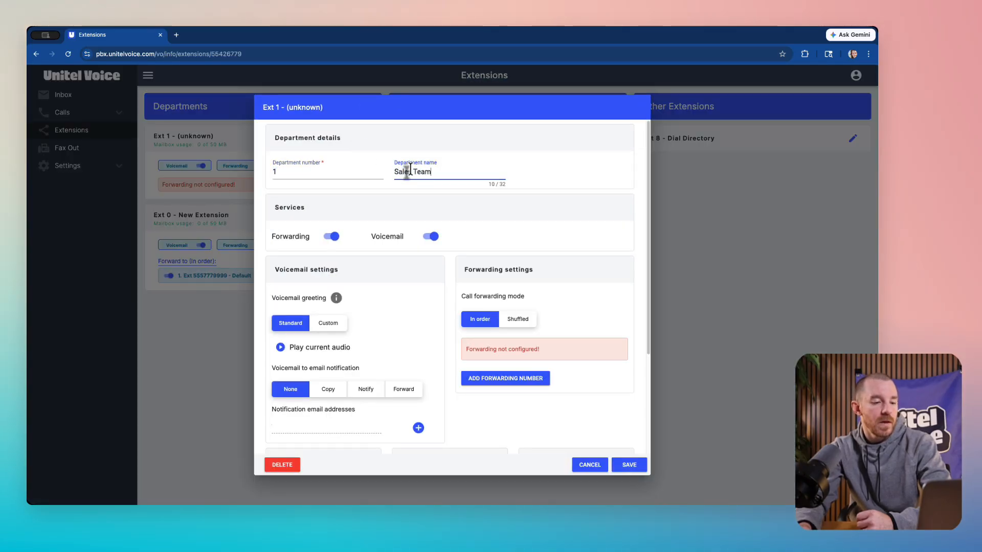
Step: Add a forwarding entry to the Sales Team department, labelled with the employee's name and directed to Ext 700
left_click(514, 387)
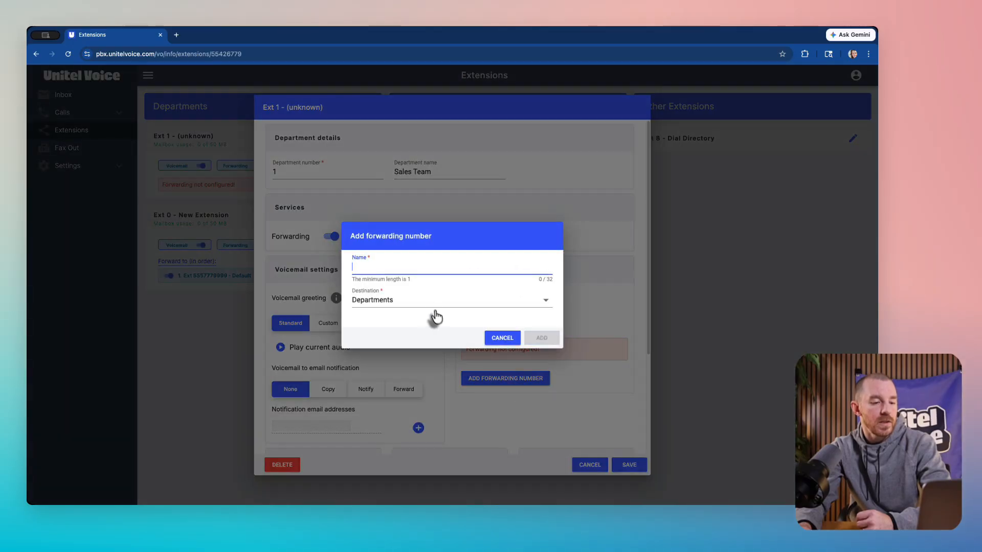
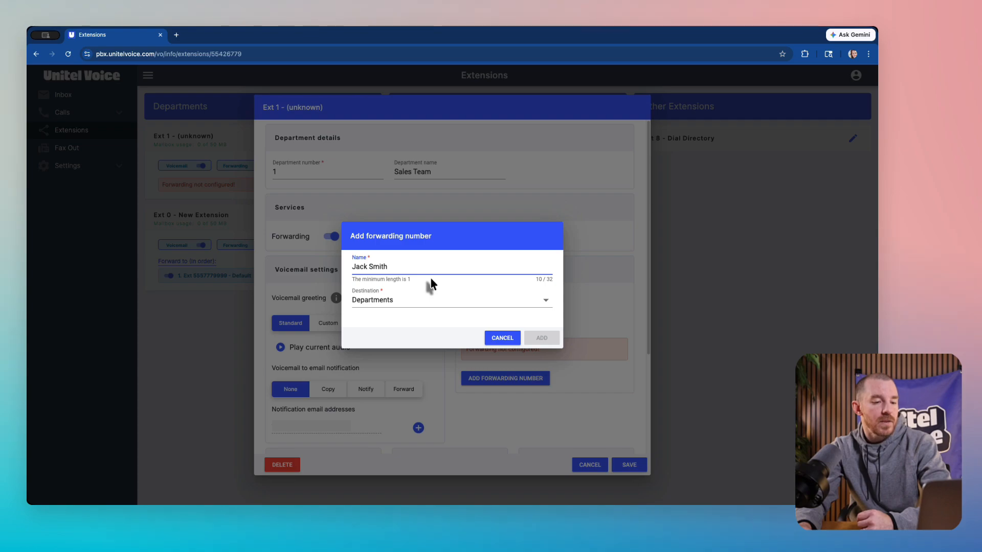
left_click(433, 302)
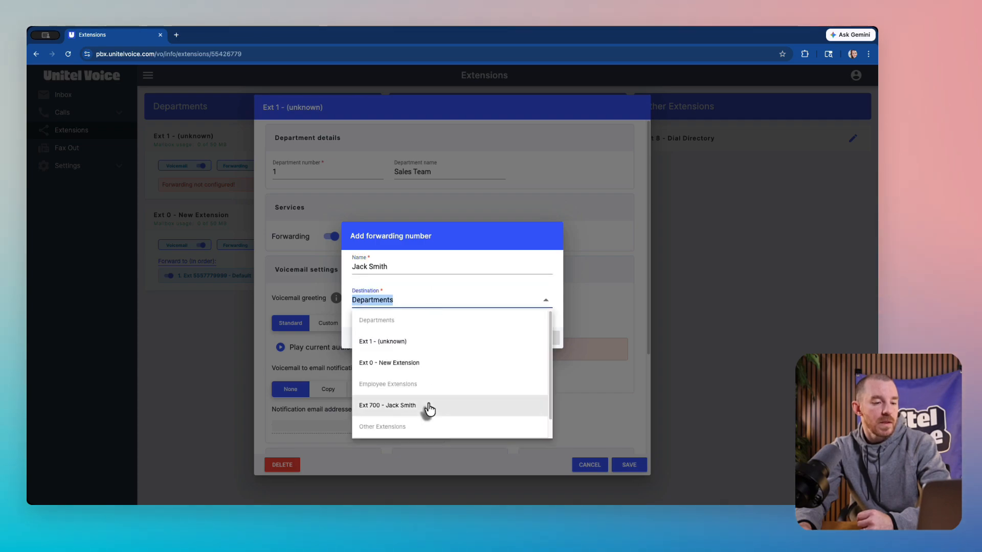
left_click(429, 405)
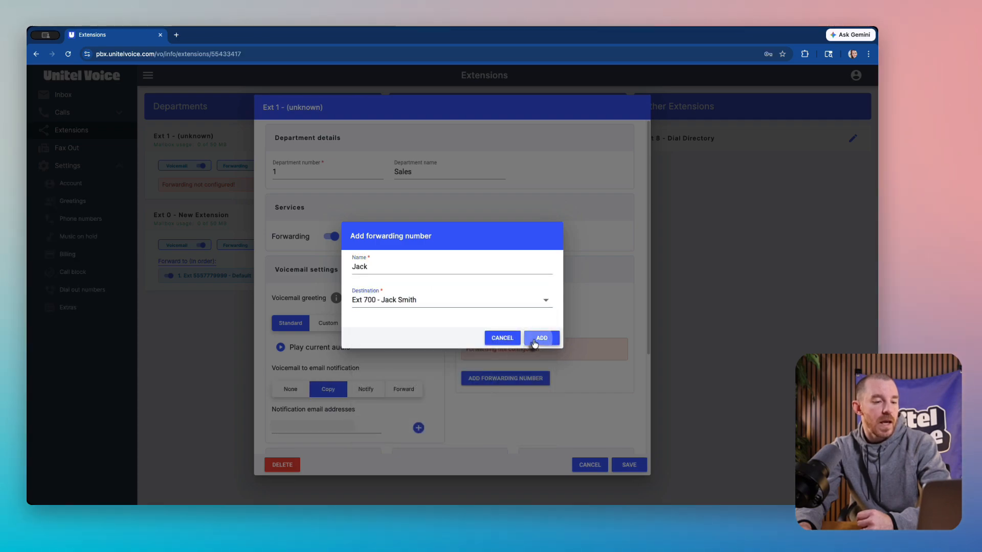
left_click(534, 340)
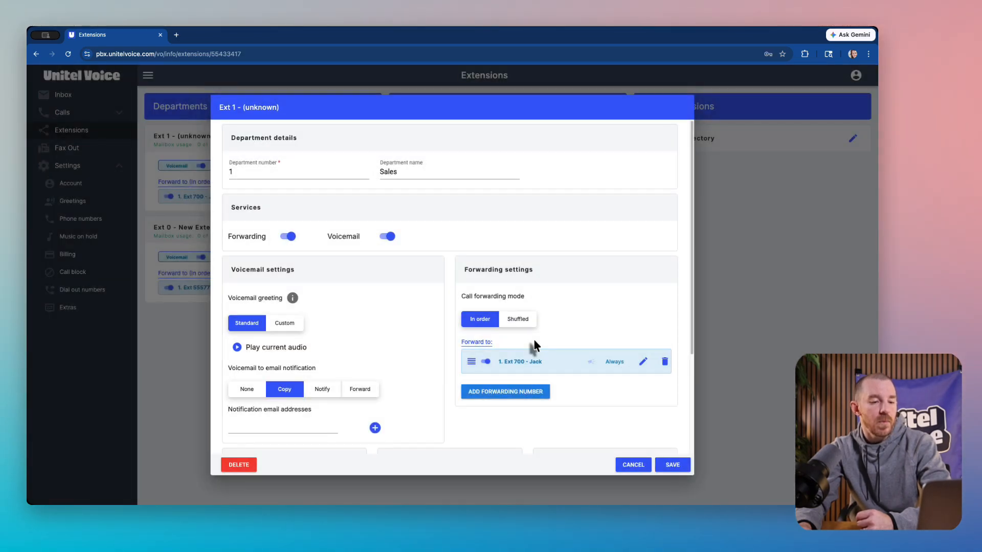
Step: Set the ring time of the department's Ext 700 forwarding entry to 15 seconds
left_click(643, 363)
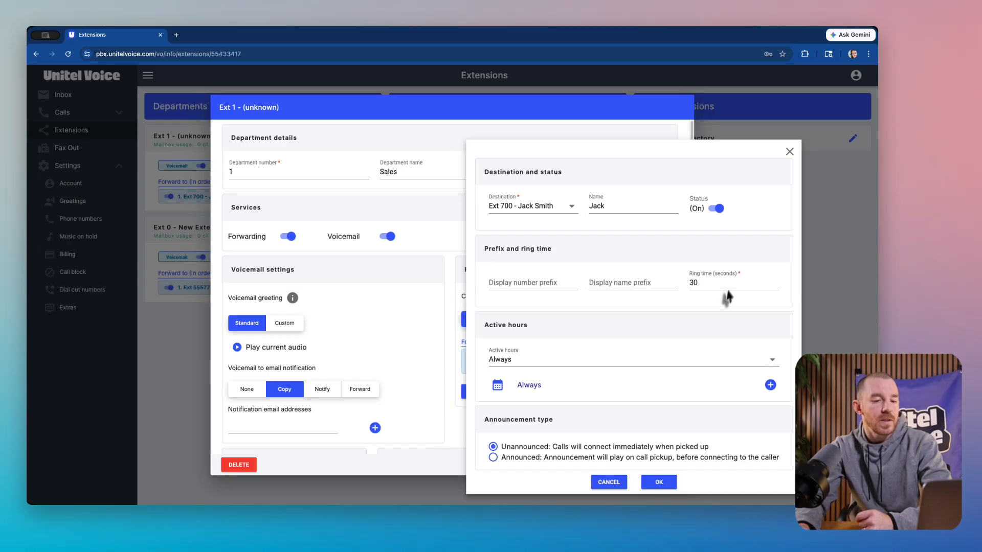
double_click(728, 285)
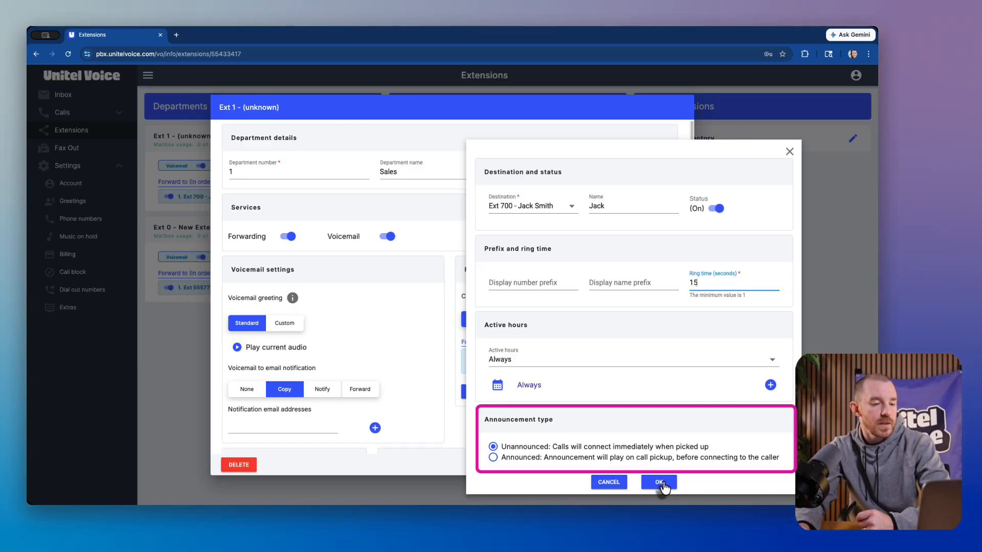
left_click(661, 483)
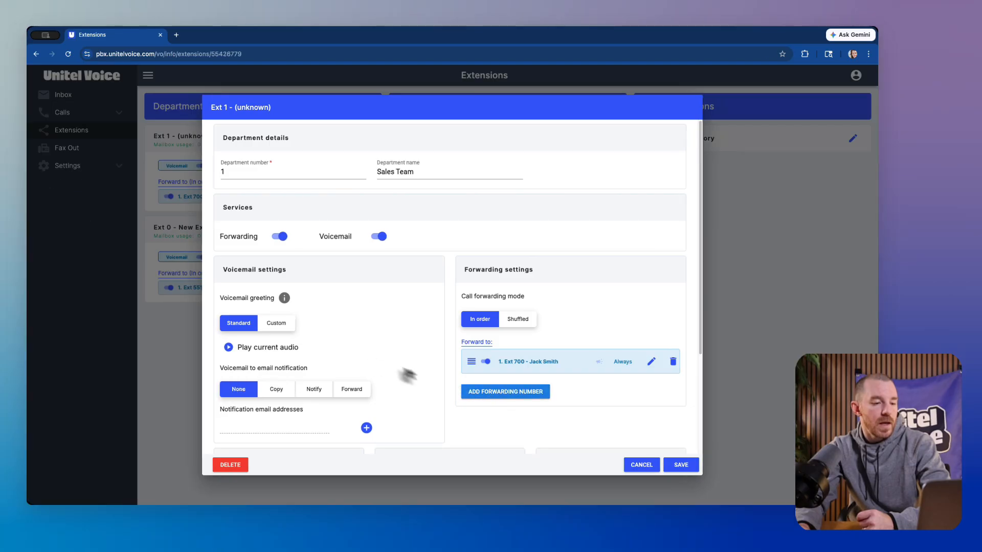
Step: Switch the department's voicemail greeting to Custom and record new audio for it
left_click(281, 324)
left_click(223, 365)
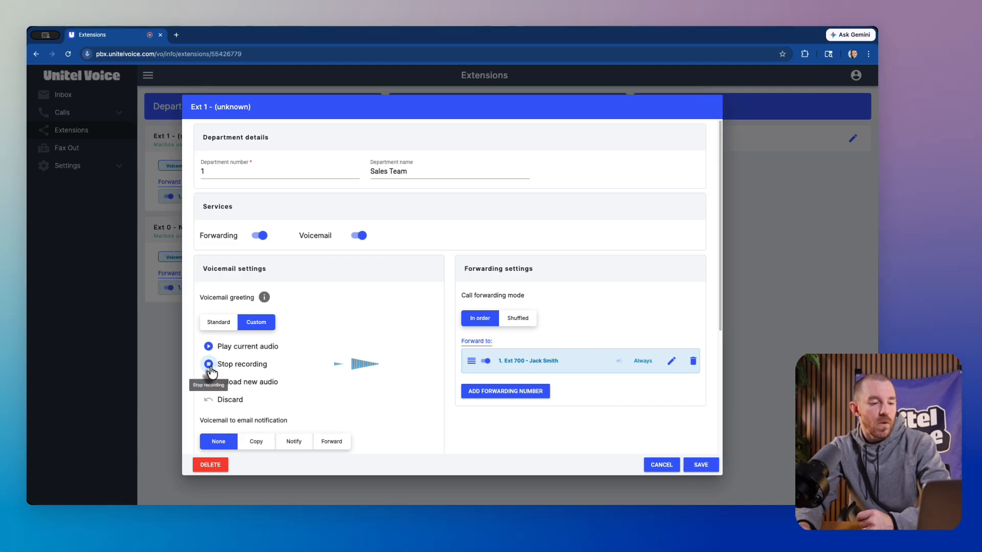
left_click(209, 364)
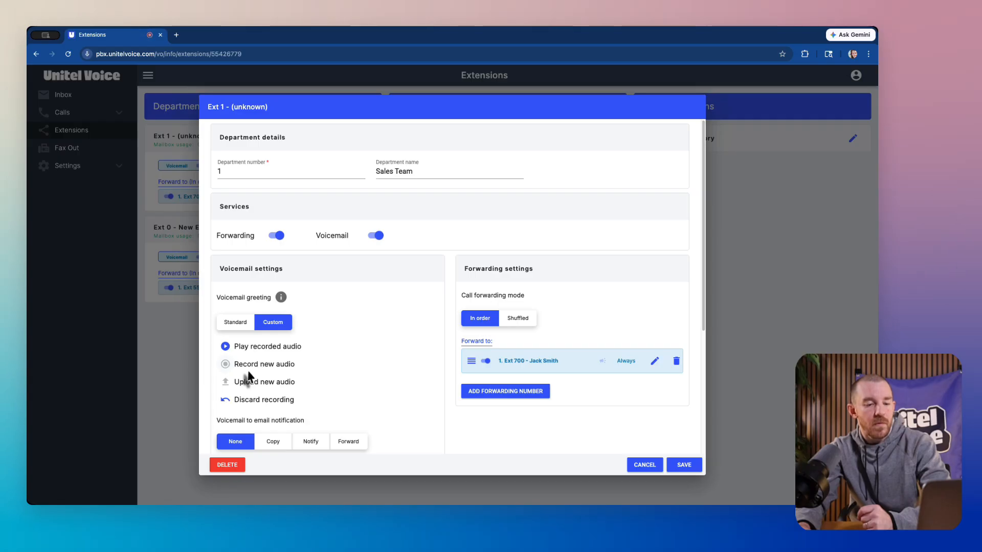
Step: Set the department's voicemail-to-email notification to Copy with the employee's email address, and save the department
scroll(243, 376, "down", 3)
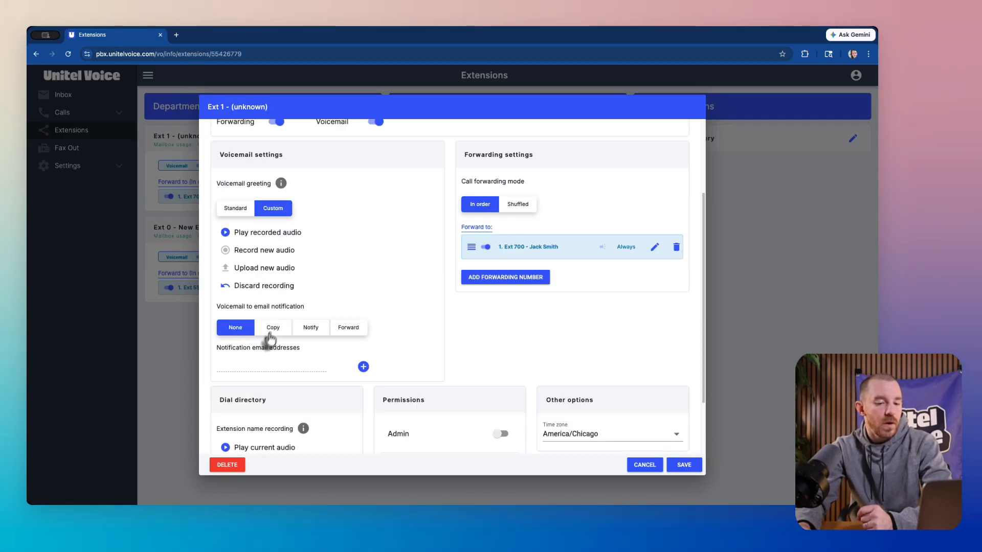
left_click(273, 327)
key("ctrl+v")
scroll(523, 350, "down", 2)
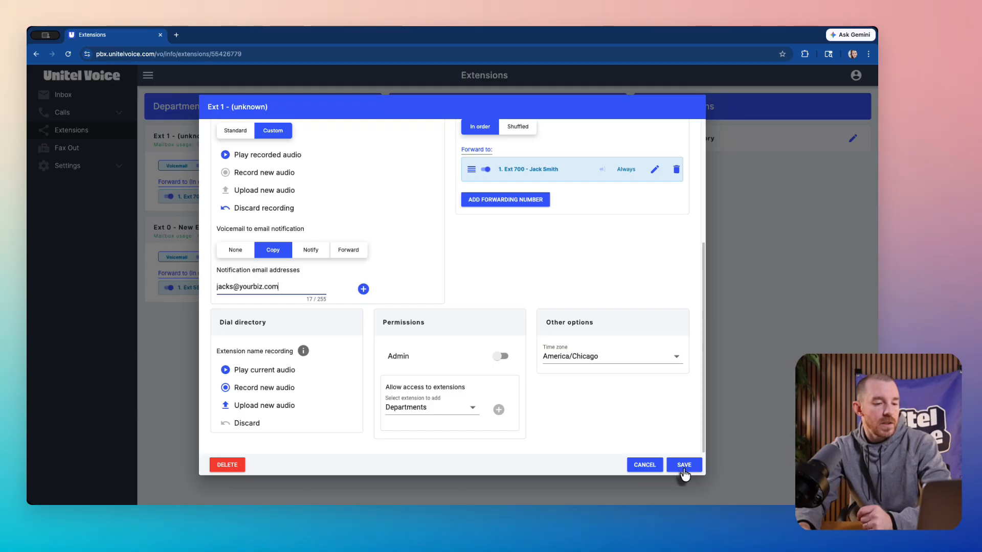
left_click(667, 463)
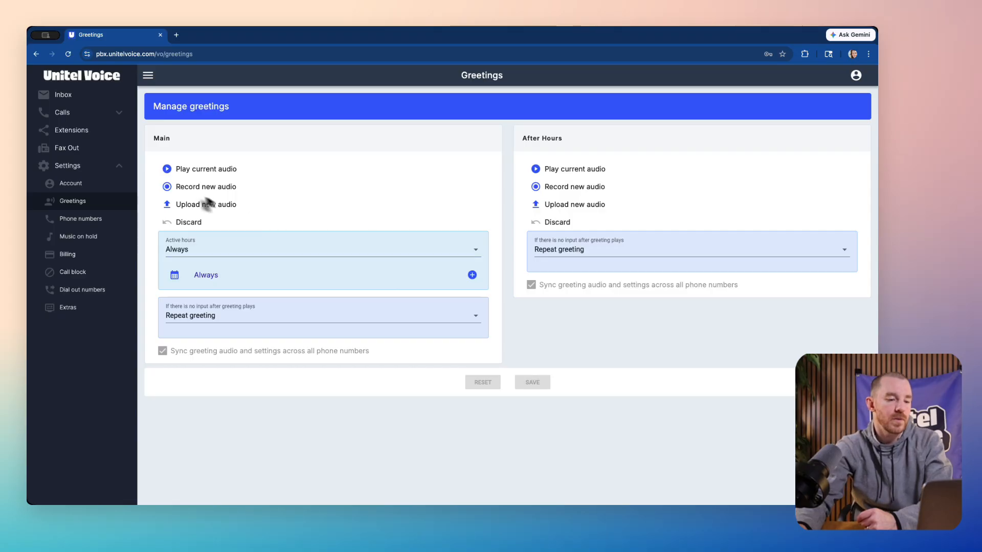
Step: Record new audio for the Main greeting and save it with active hours Always and Repeat greeting on no input
left_click(168, 188)
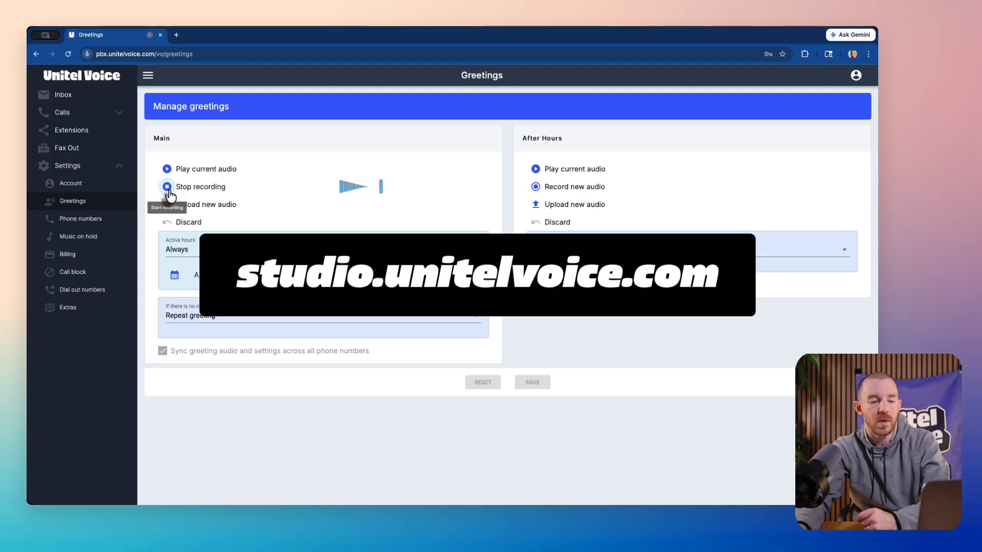
left_click(168, 187)
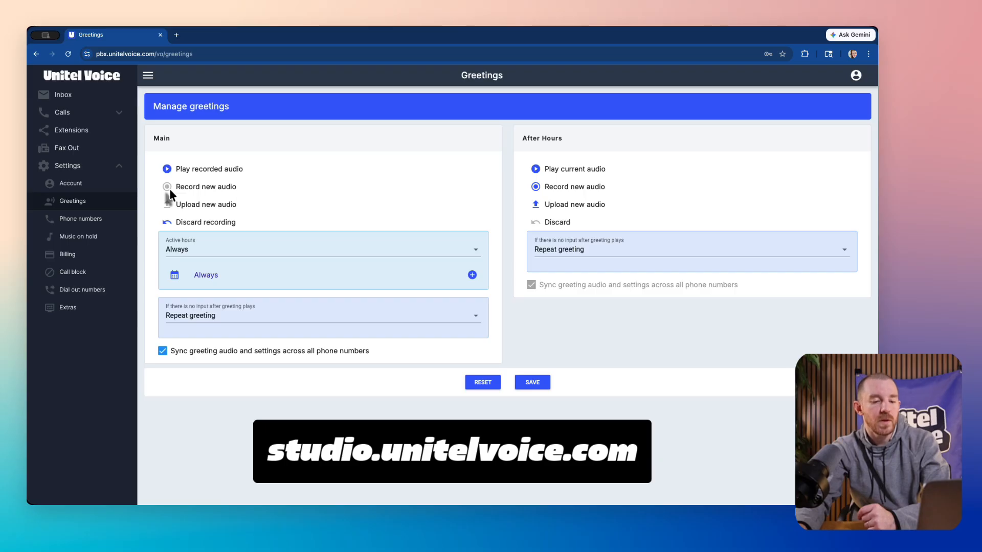
left_click(475, 318)
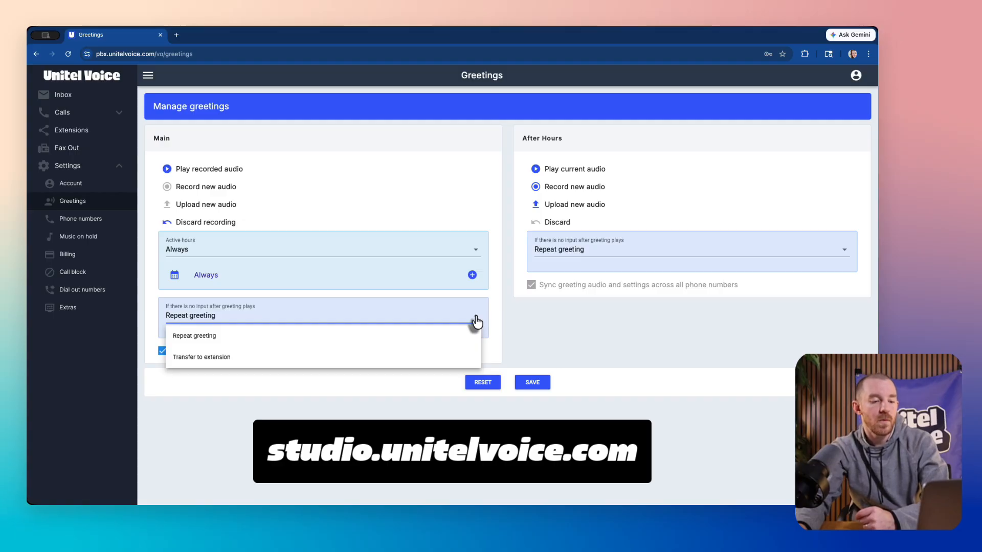
left_click(475, 321)
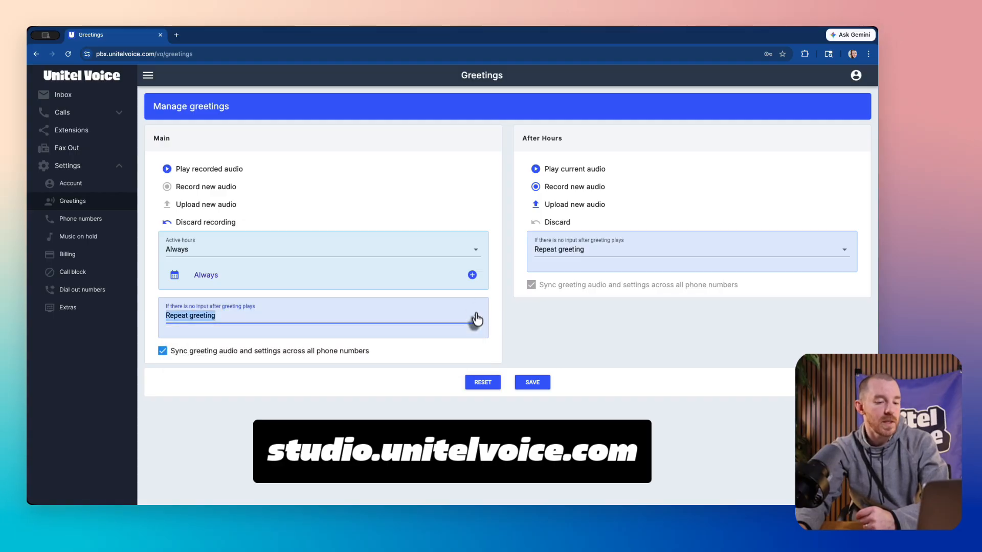
left_click(473, 256)
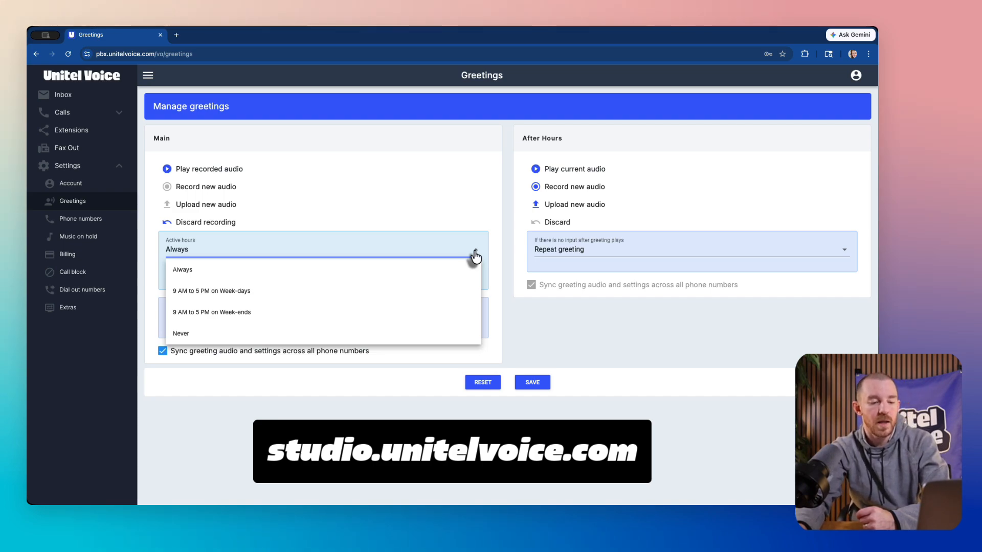
left_click(475, 254)
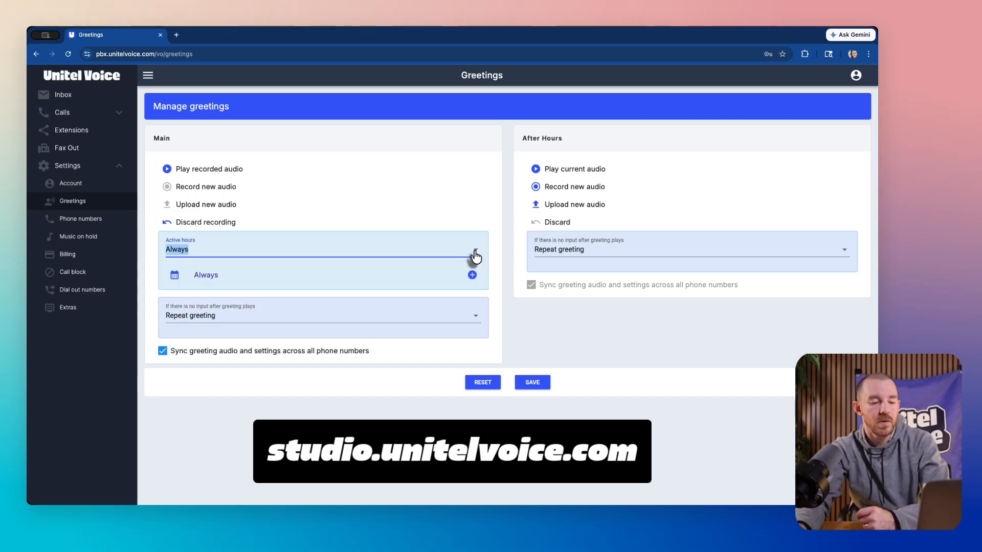
left_click(535, 383)
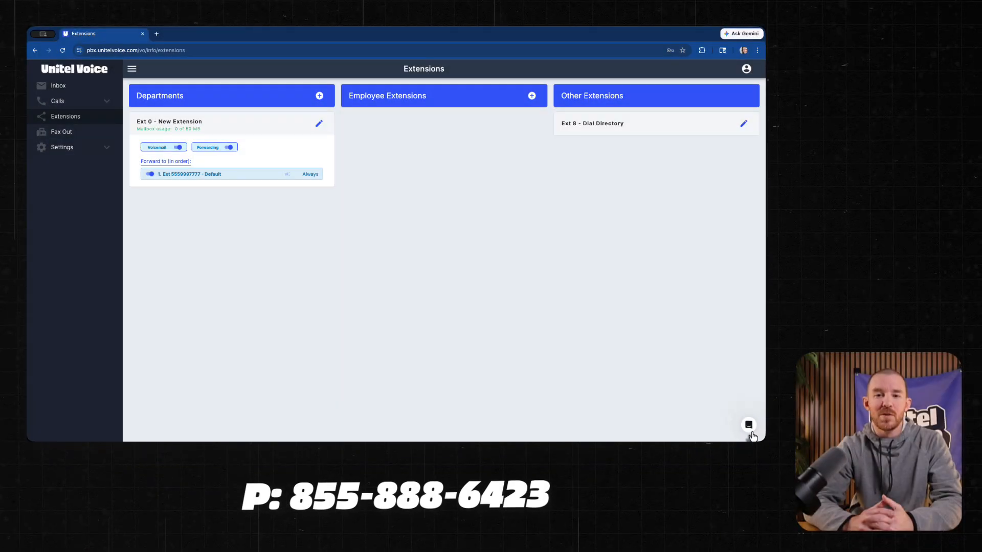
Step: Open the support chat and view its messages
left_click(718, 475)
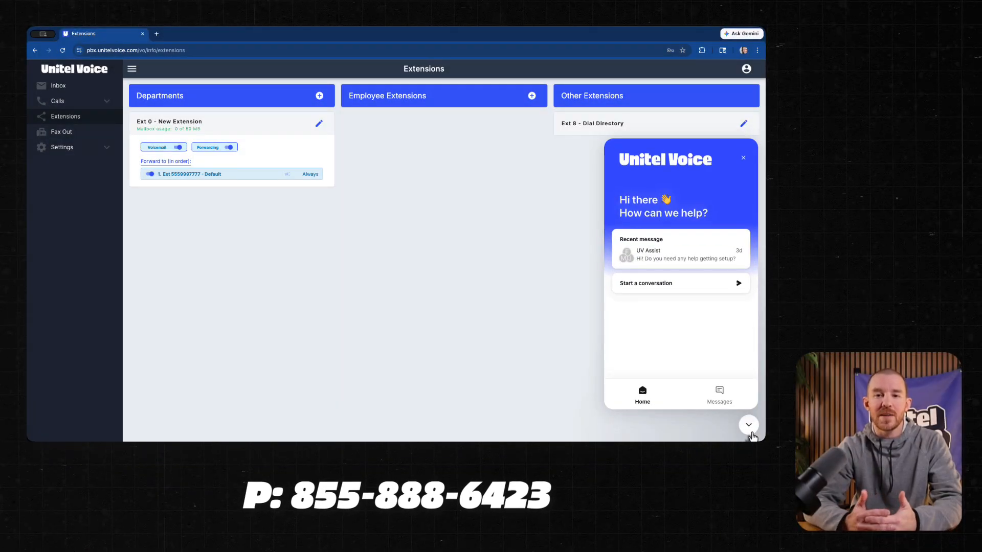
left_click(727, 407)
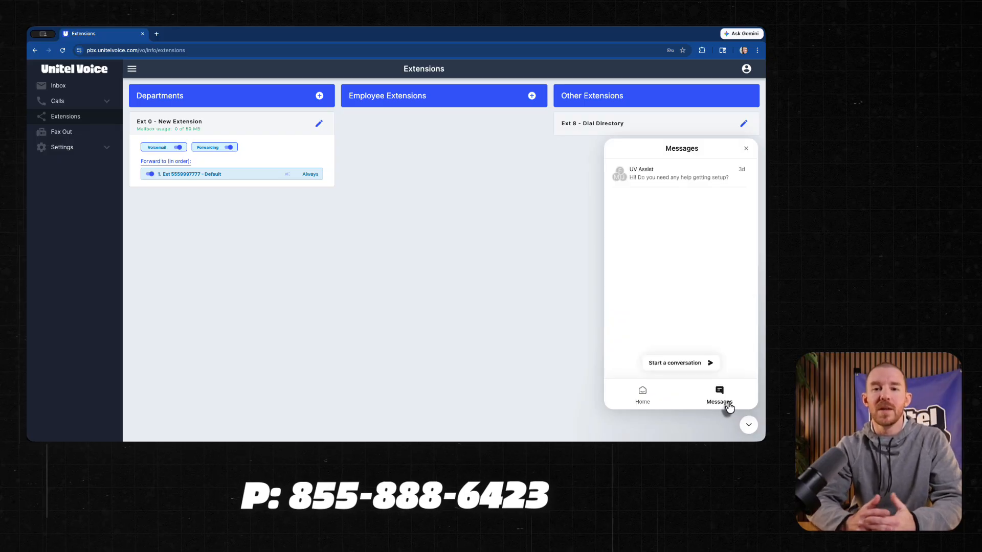